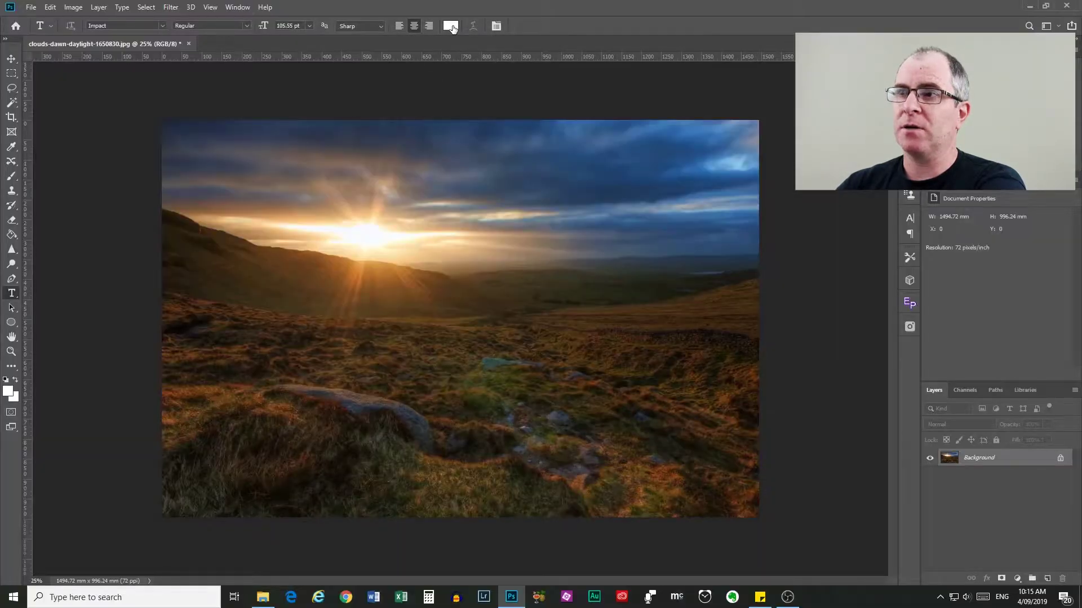
Add white text reading 'SUNSET' on the photo just below the sun.
click(451, 26)
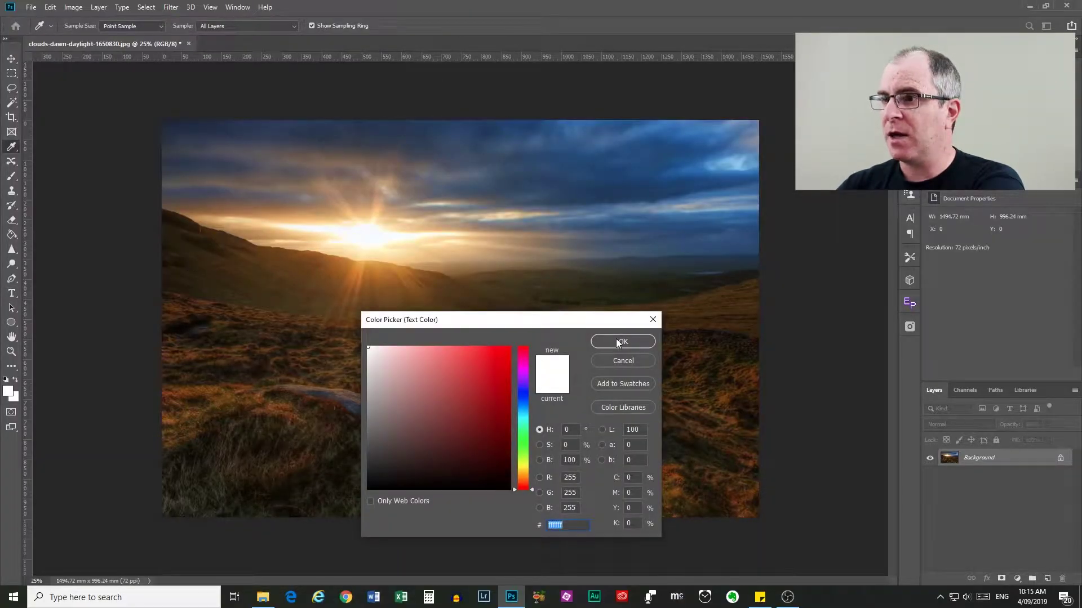
click(614, 345)
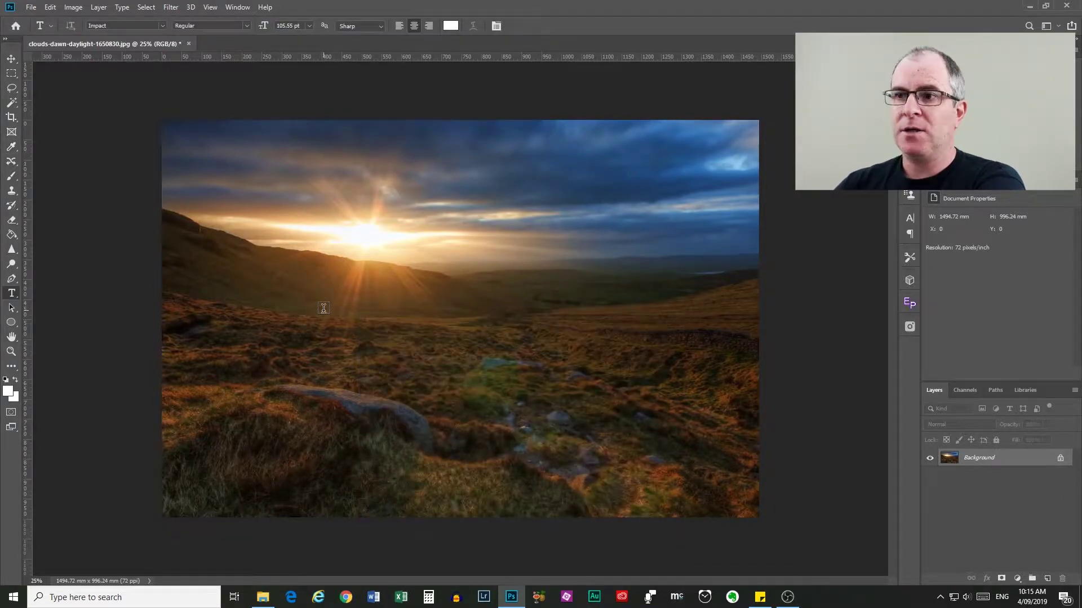
click(323, 308)
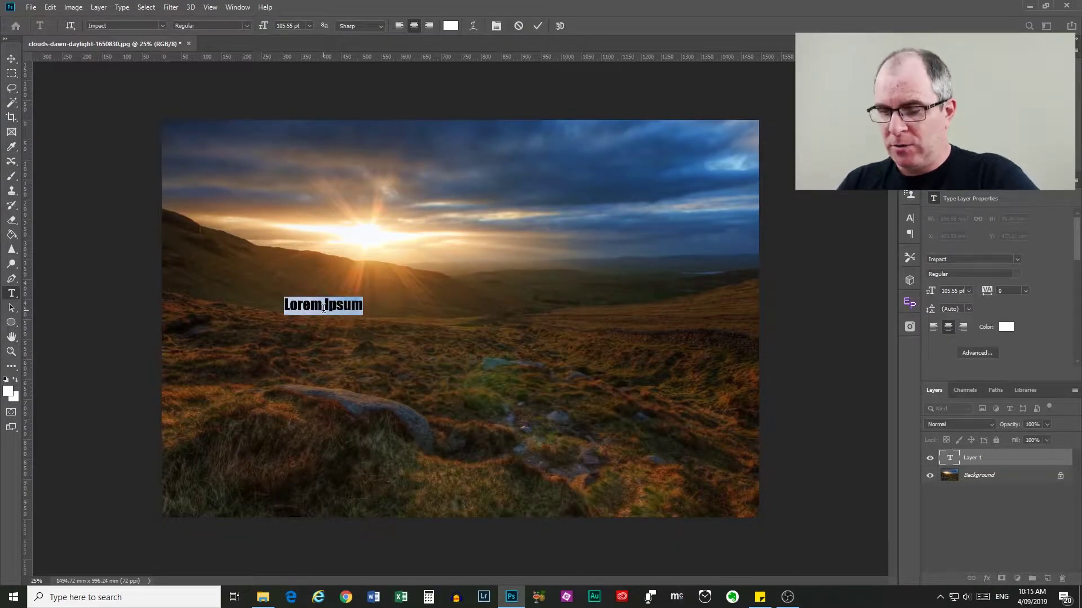
text(SUNSET)
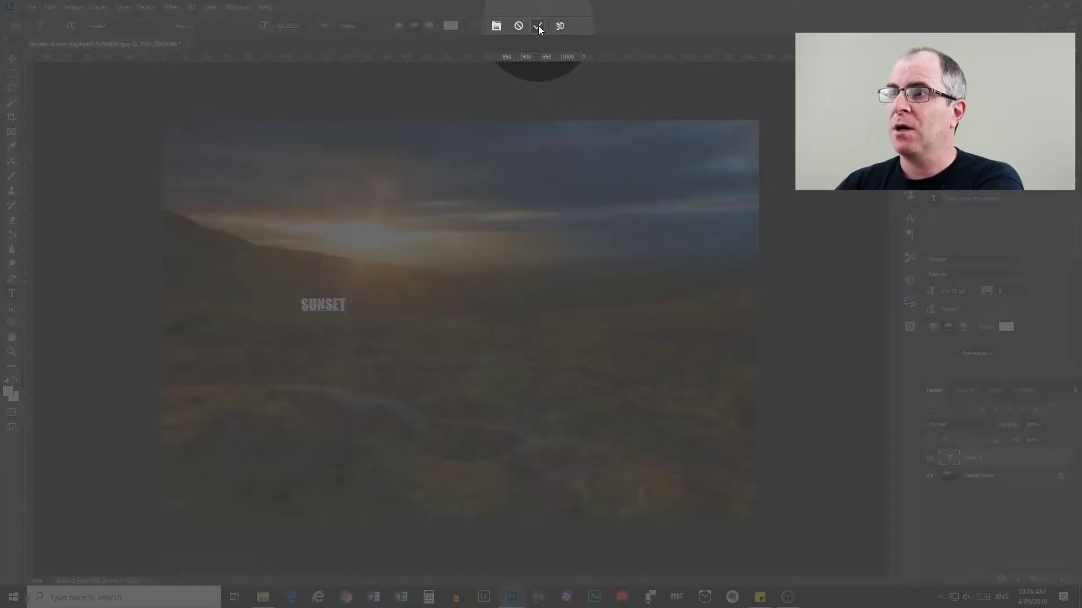
click(539, 26)
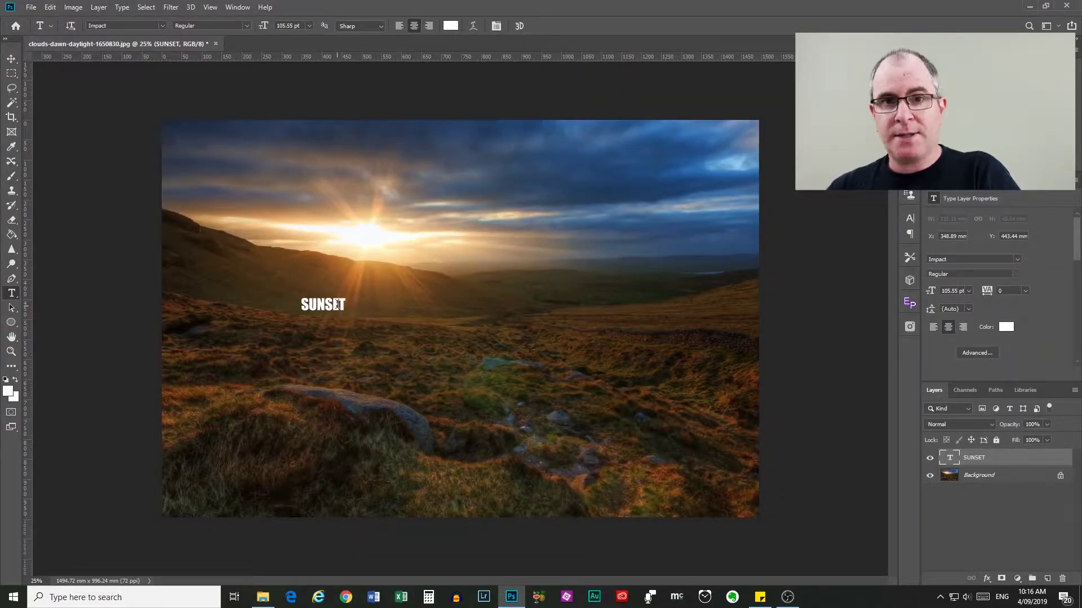
Free-transform the SUNSET text up to 1401.46 pt so it spans nearly the photo's width.
key(ctrl+t)
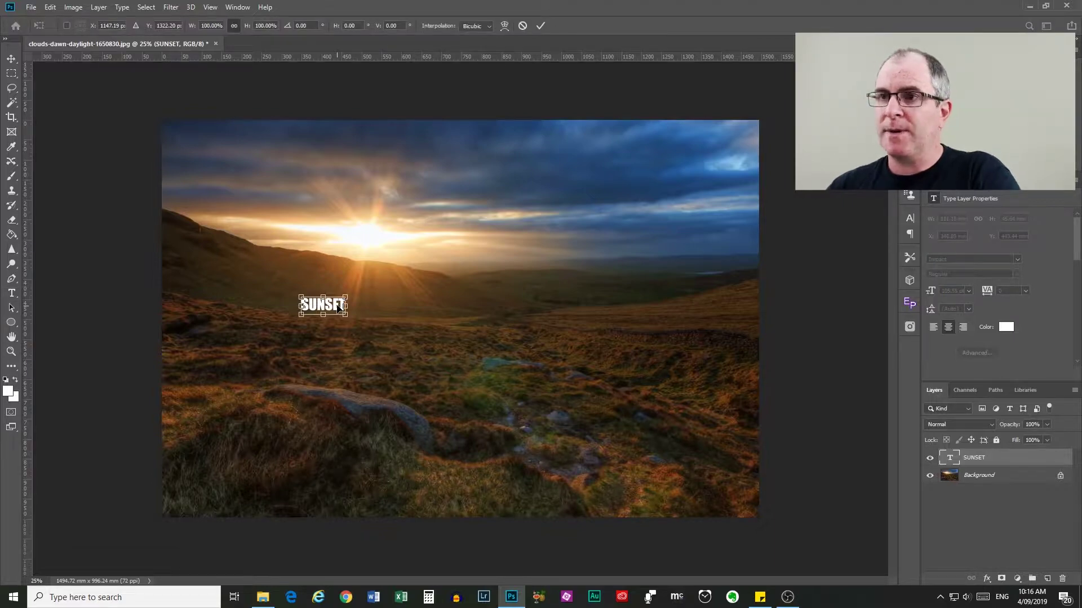
drag(334, 307, 757, 204)
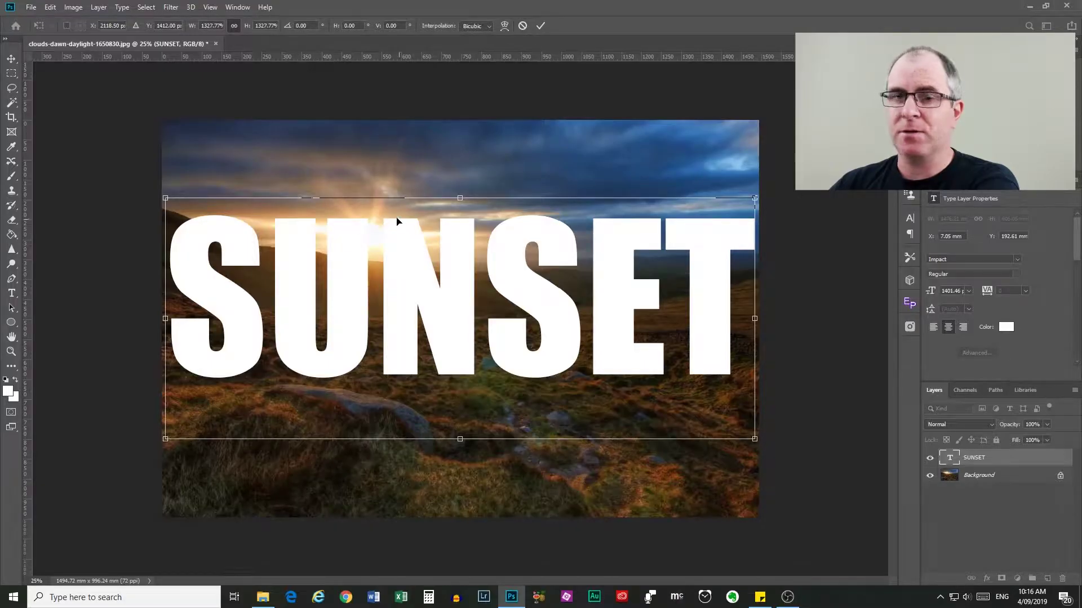
click(542, 27)
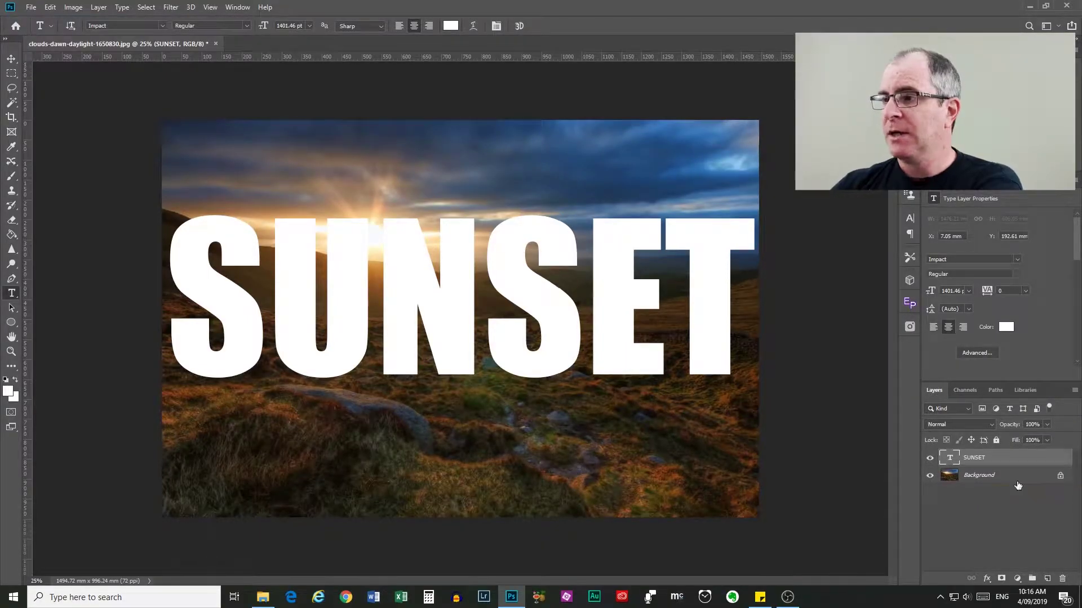
Check the Photoshop version, unlock the Background as Layer 0, and move it above SUNSET.
click(1019, 479)
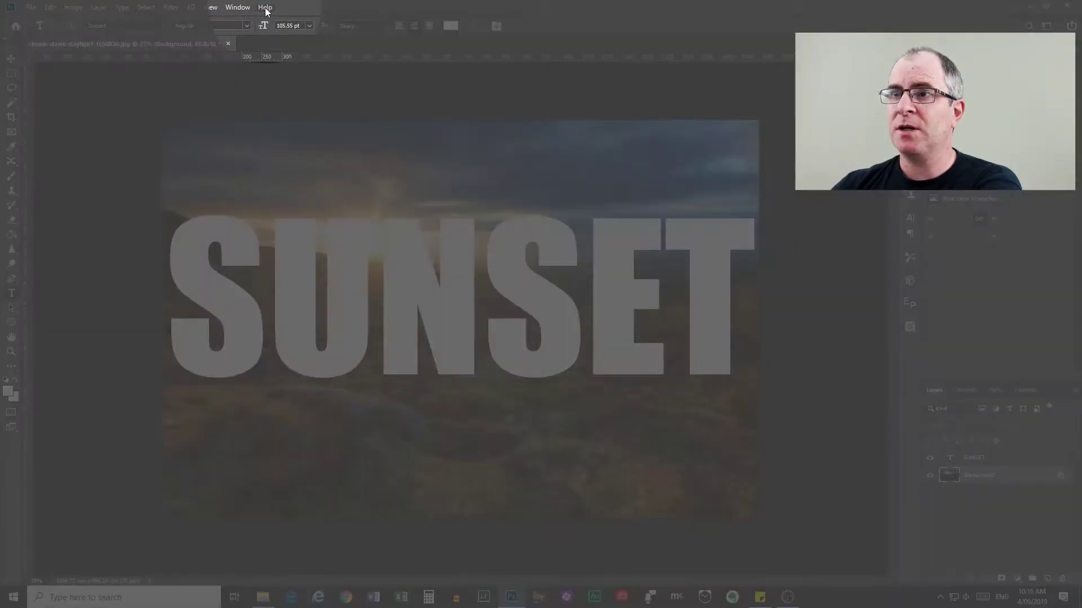
click(264, 8)
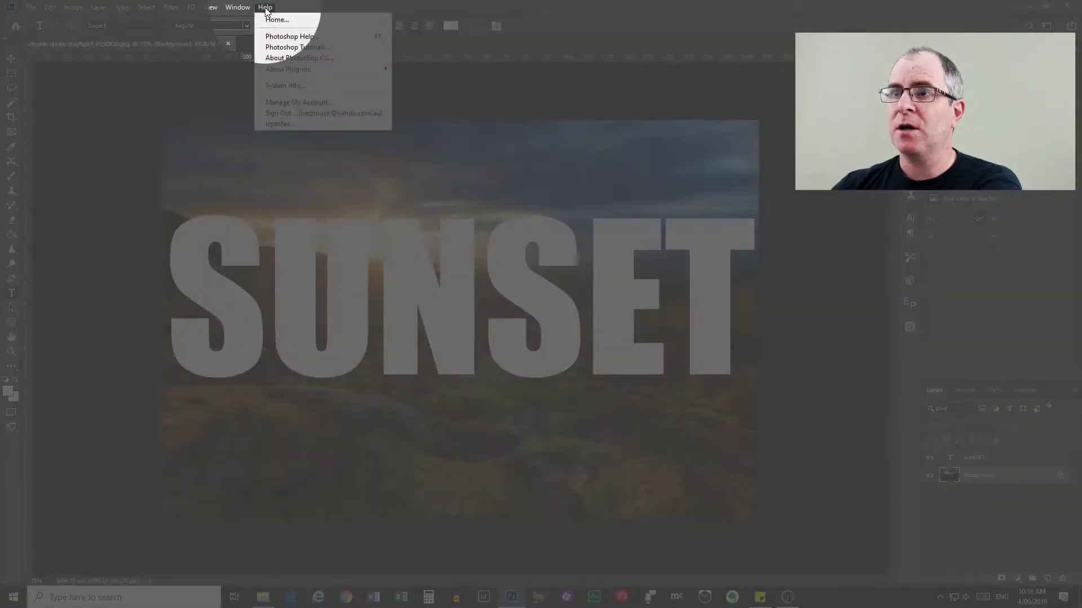
click(295, 57)
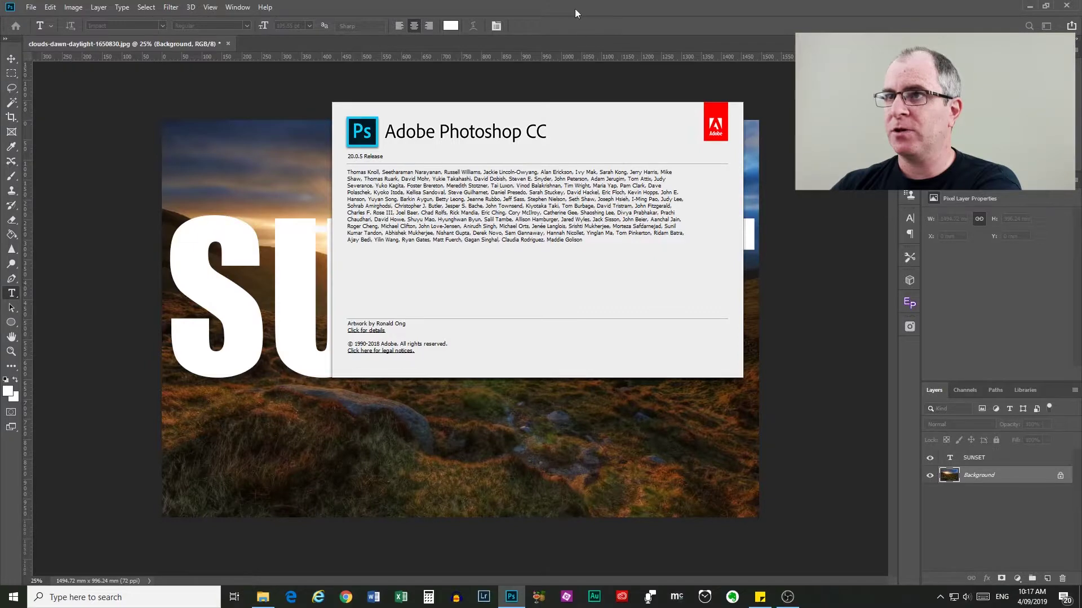
click(494, 5)
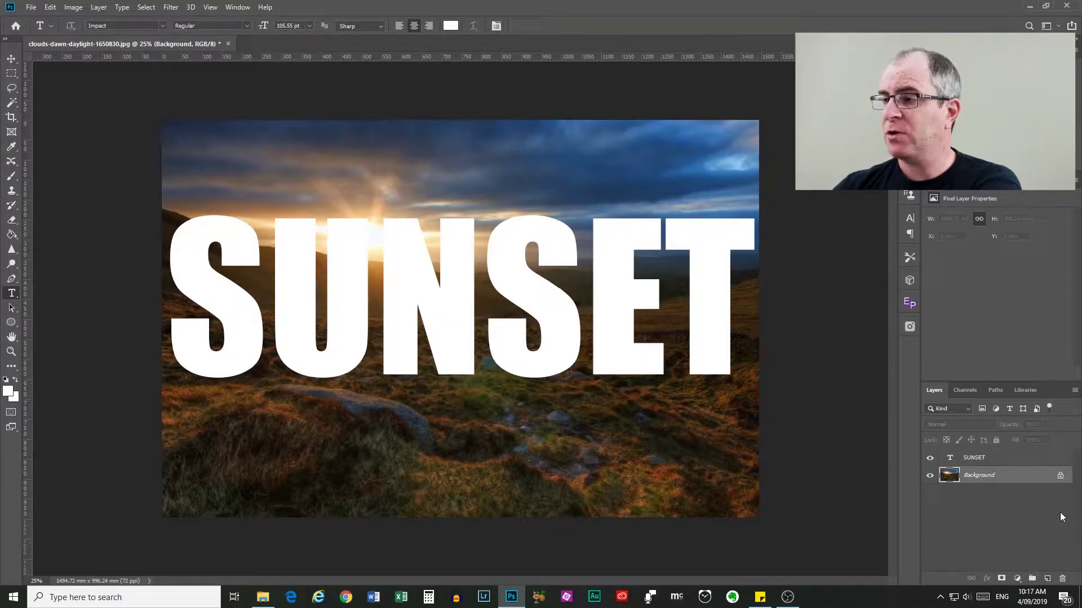
click(1060, 476)
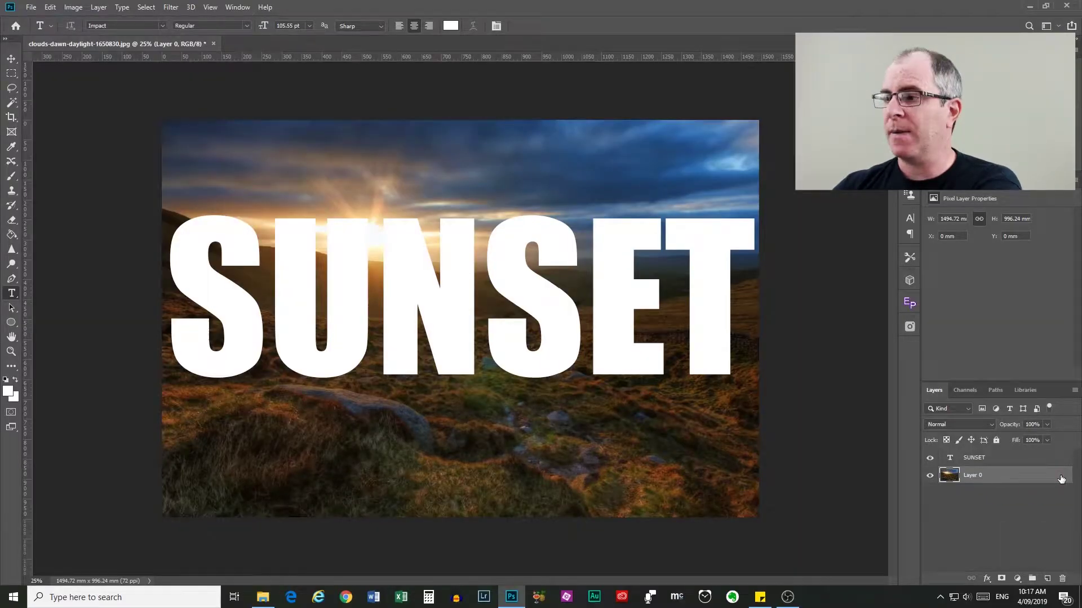
drag(1016, 478, 1018, 452)
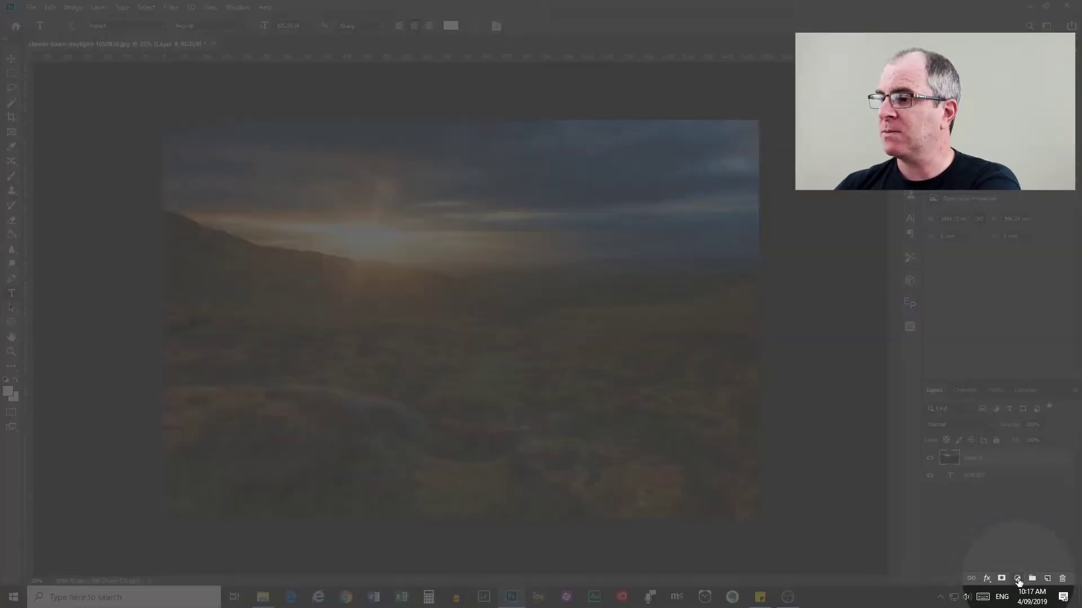
Add a white Solid Color fill layer and move Color Fill 1 to the bottom of the stack.
click(1018, 579)
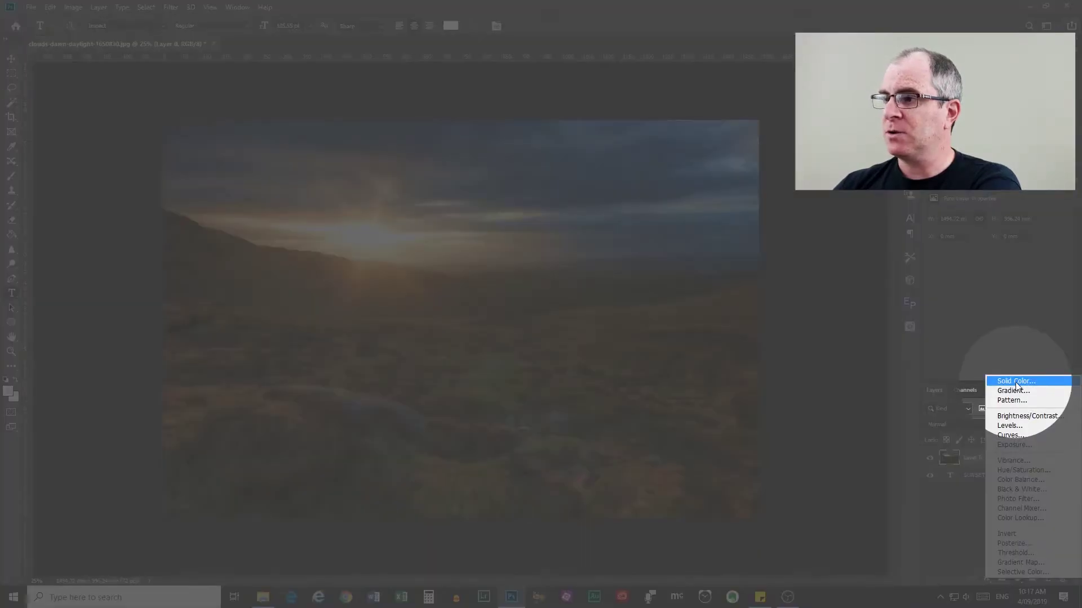
click(1017, 383)
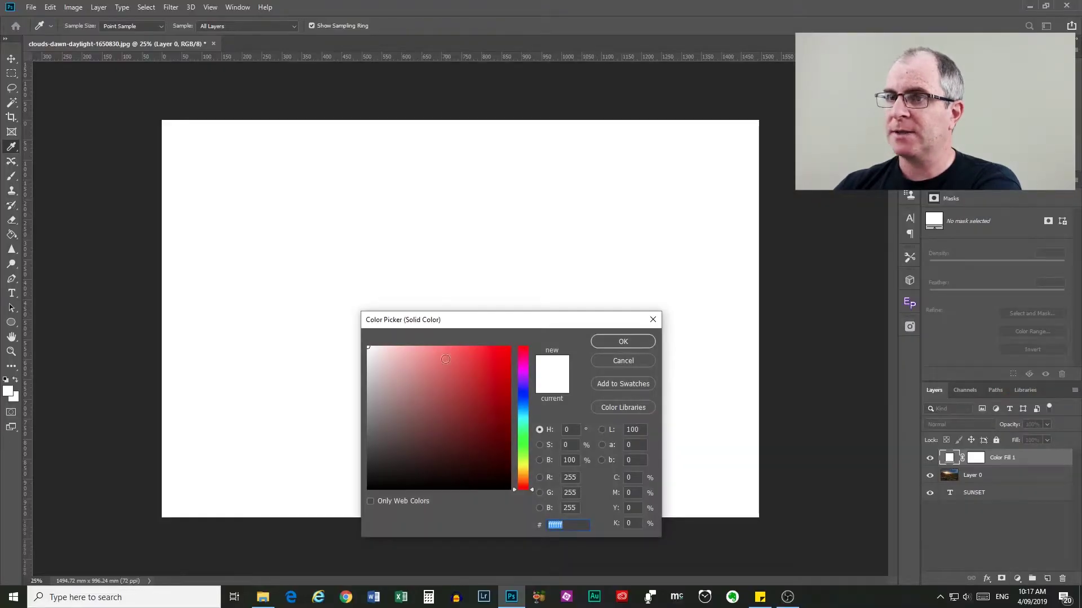
click(369, 348)
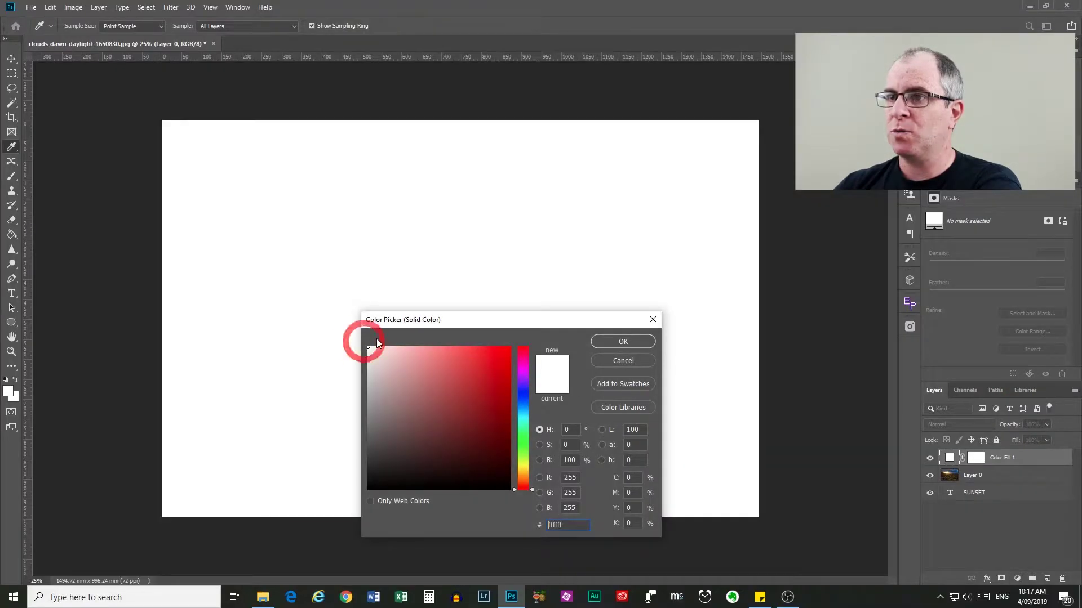
click(620, 341)
key(t)
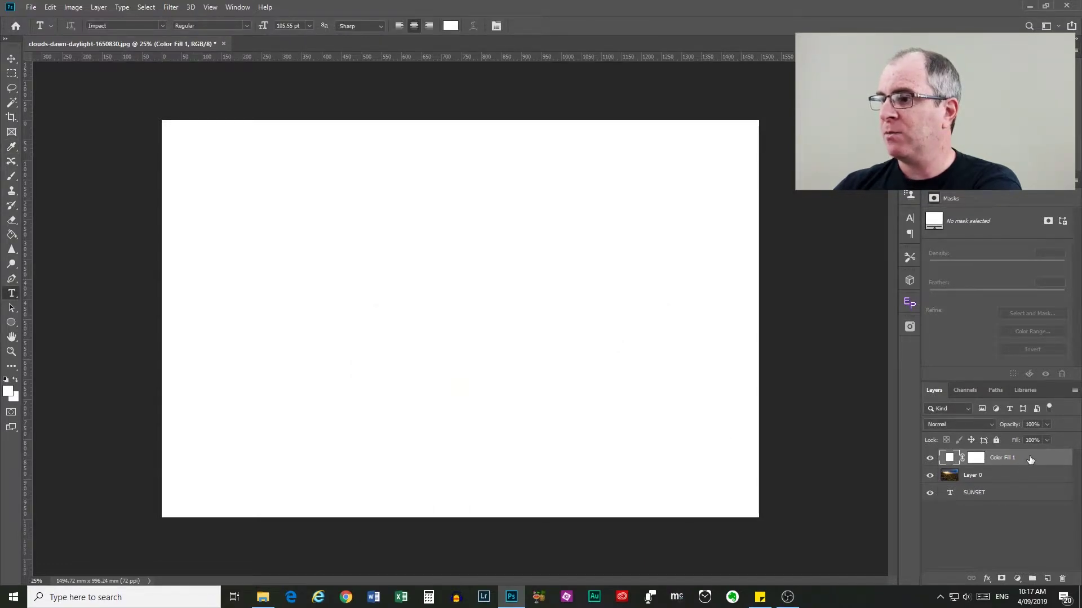
drag(1030, 460, 1033, 501)
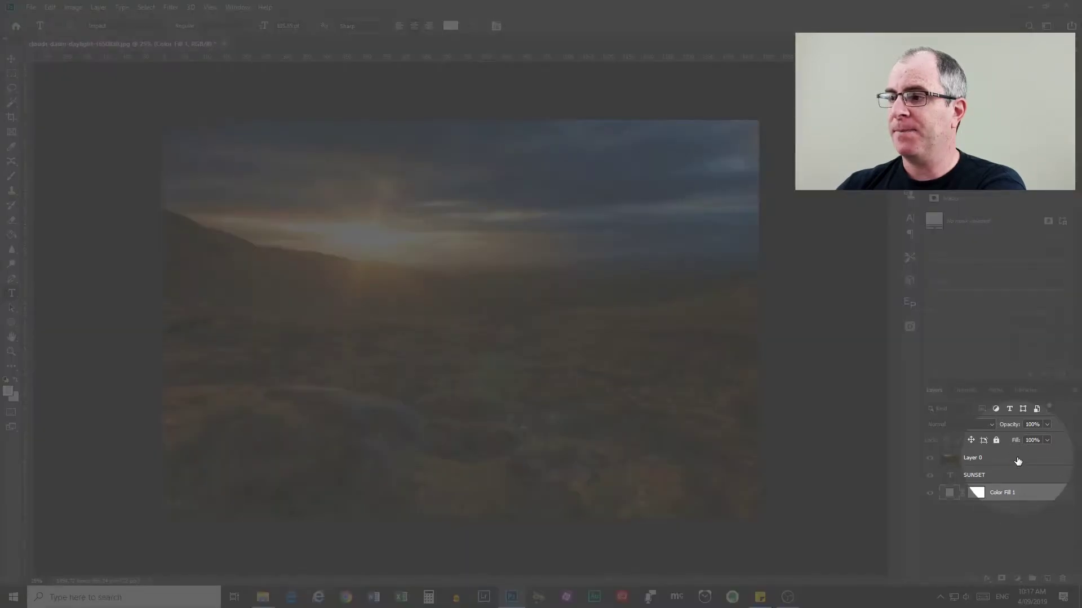
Clip Layer 0 to the SUNSET text with Create Clipping Mask from its context menu.
click(1018, 461)
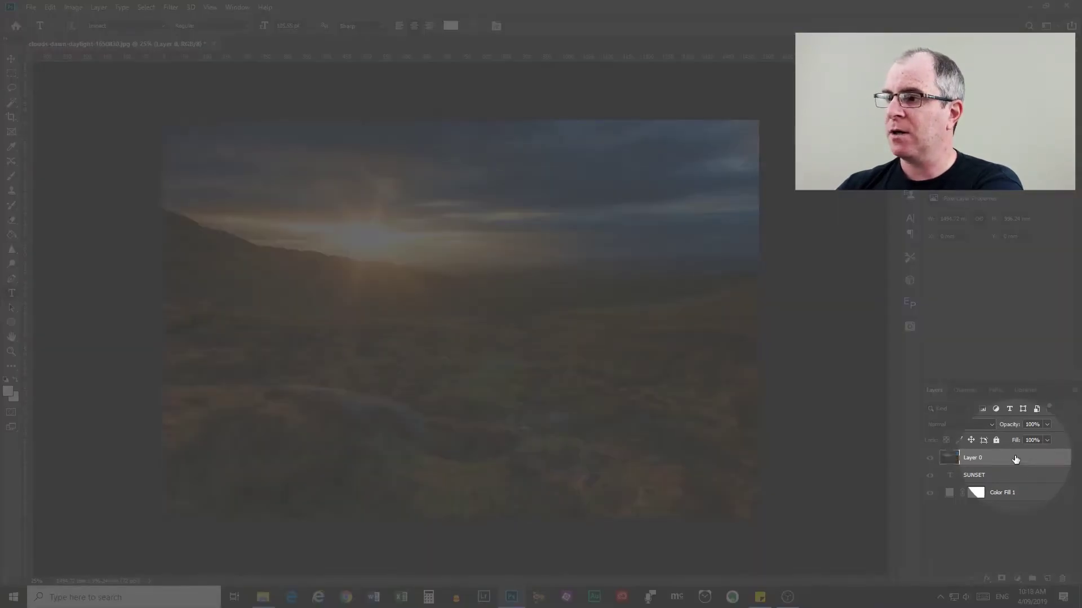
right_click(1016, 460)
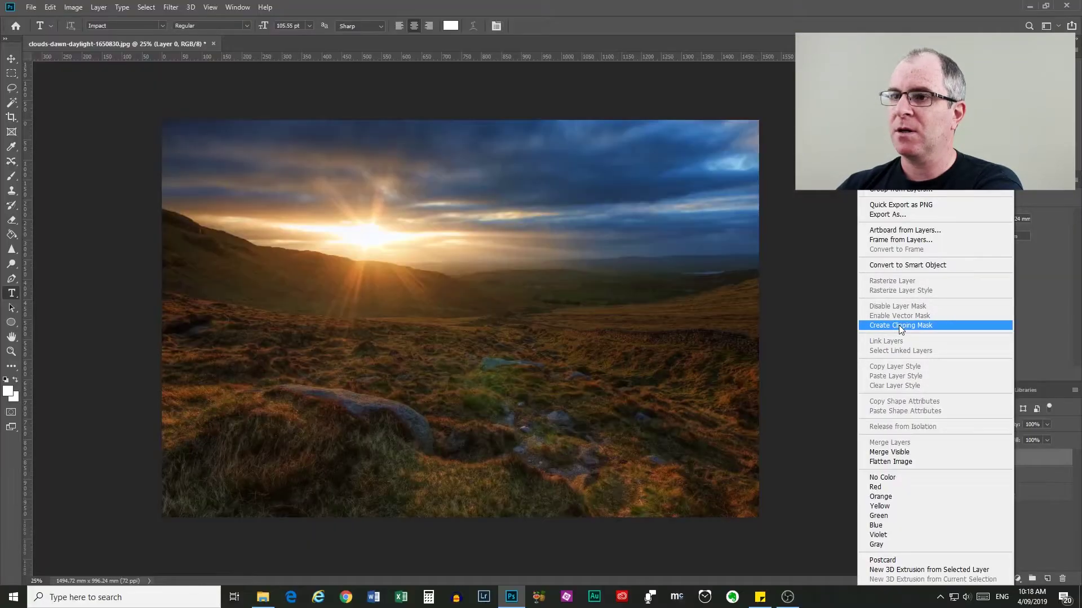
click(900, 327)
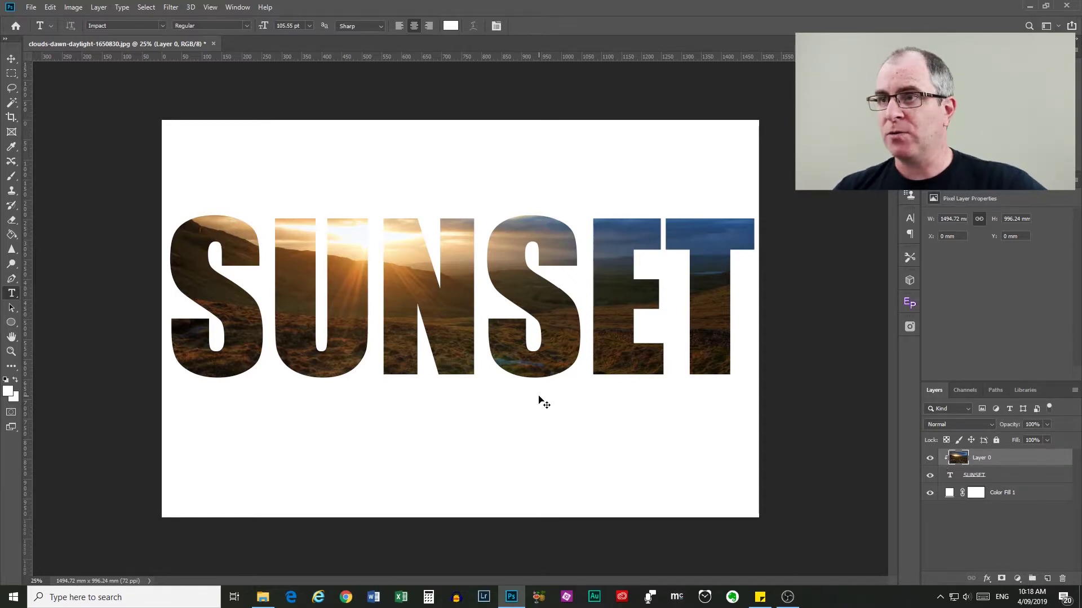
Release the clipping mask, reapply it from the Layer menu, then release it again.
key(ctrl+alt+g)
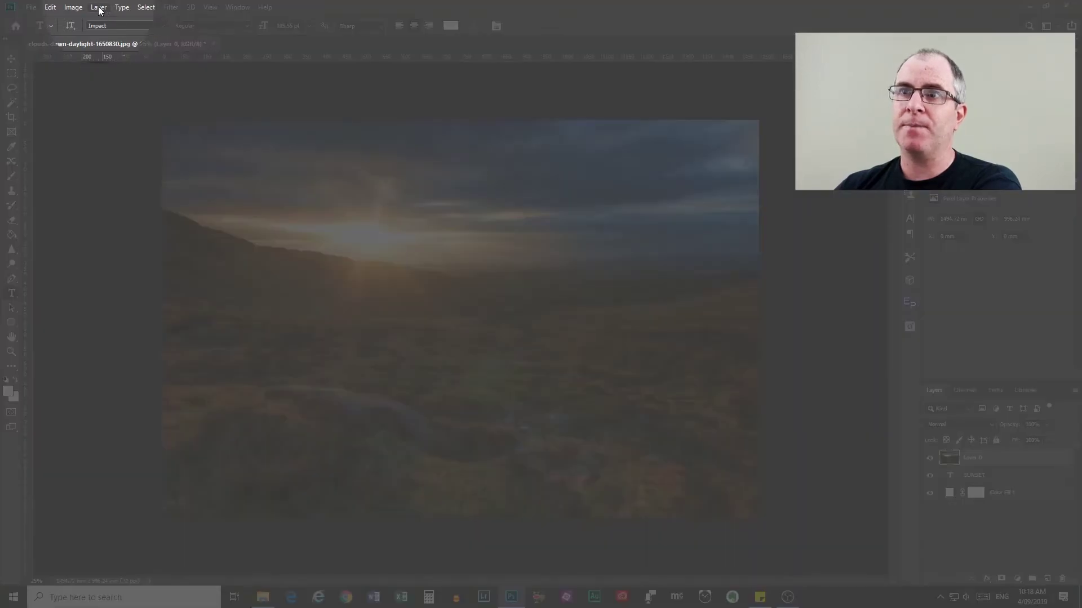
click(99, 8)
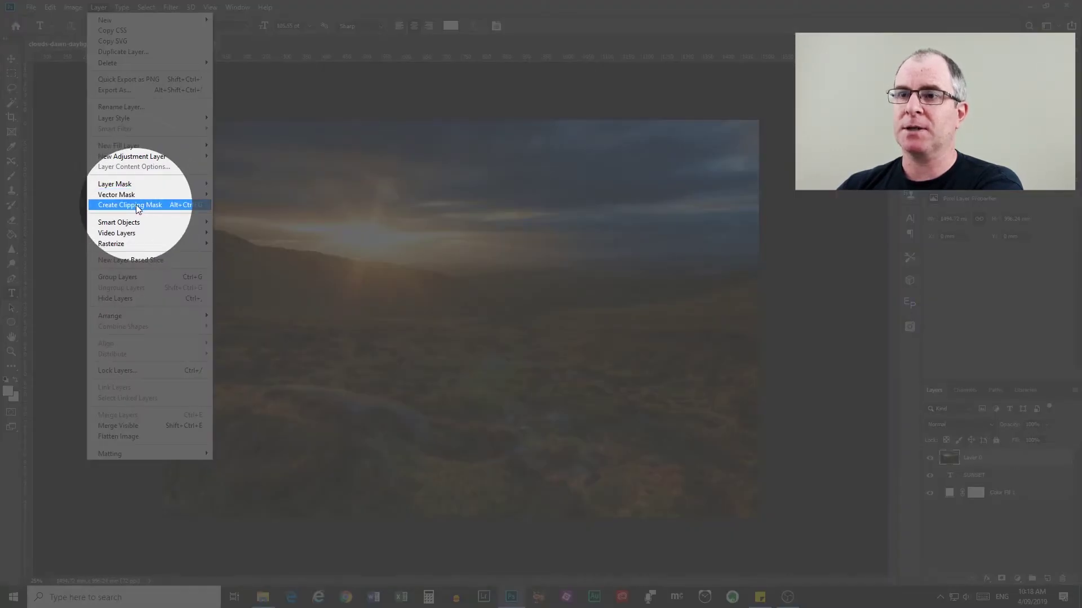
click(137, 205)
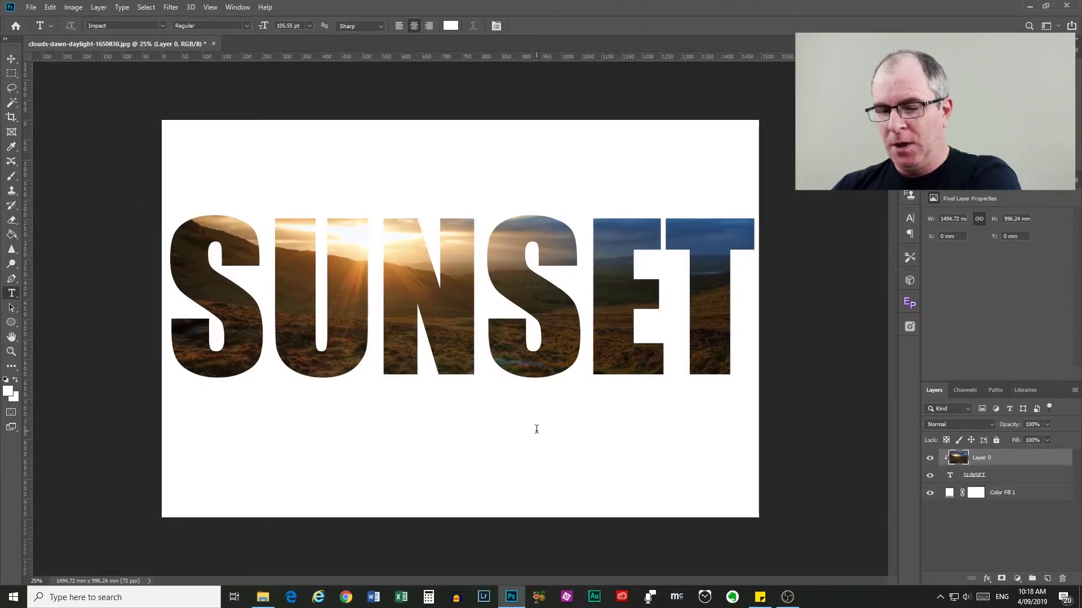
key(ctrl+alt+g)
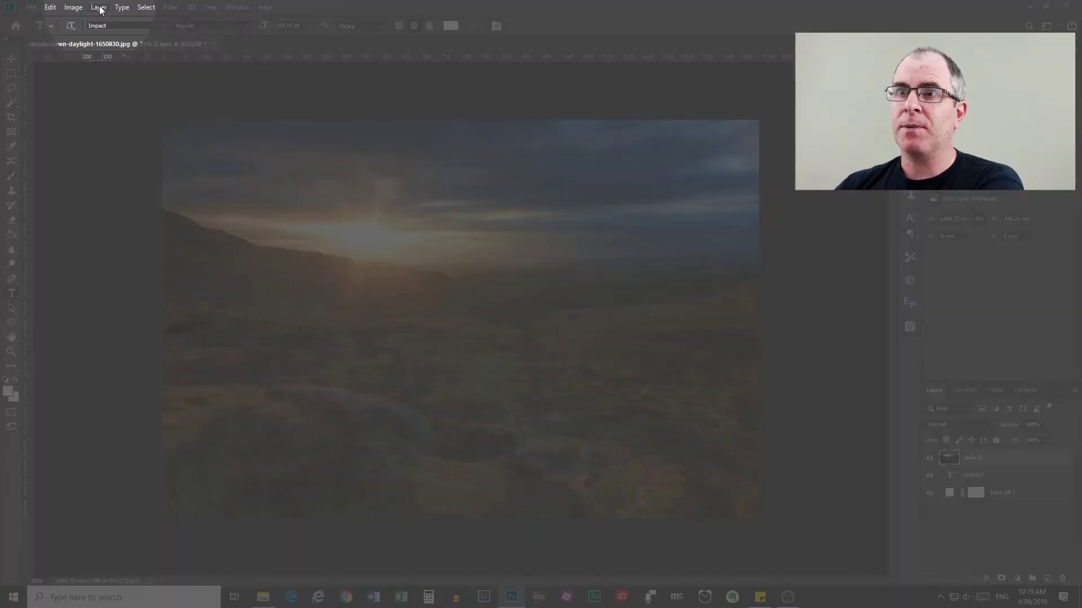
Clip Layer 0 back into the SUNSET letters with Alt+Ctrl+G.
click(100, 10)
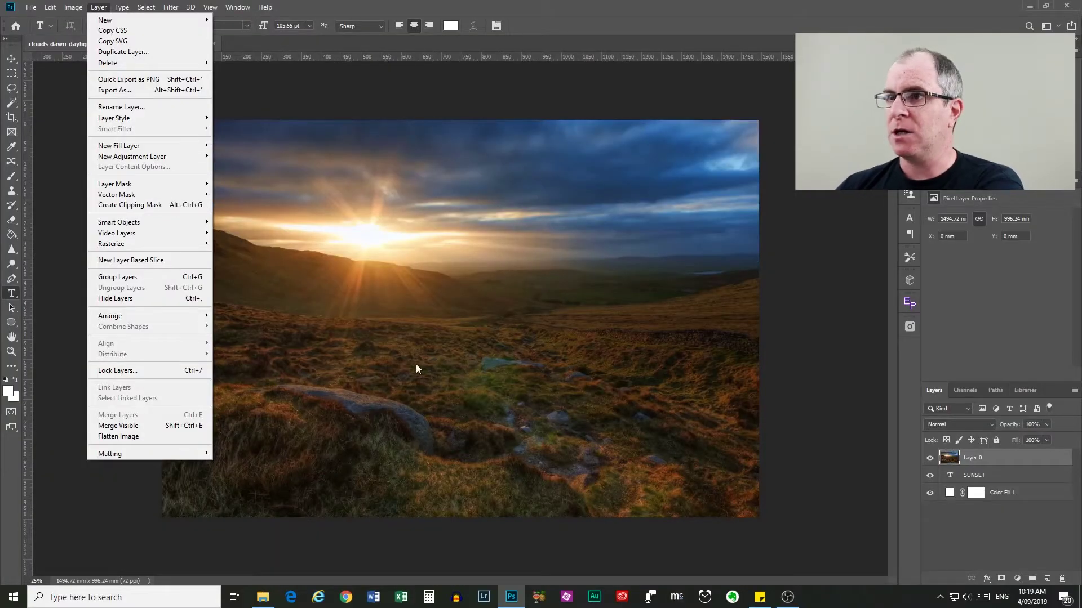
click(337, 269)
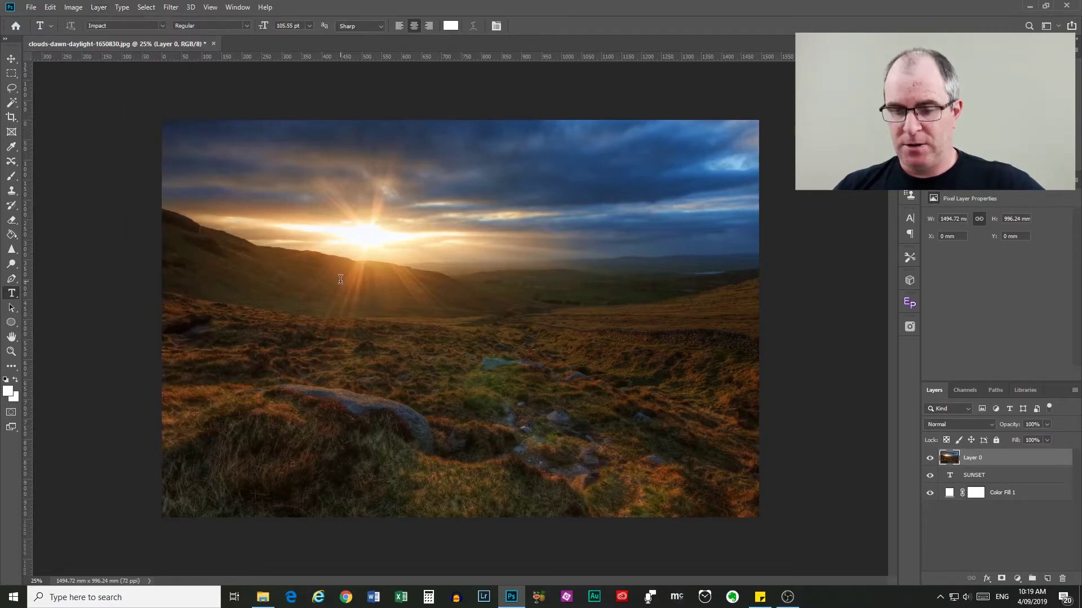
key(ctrl+alt+g)
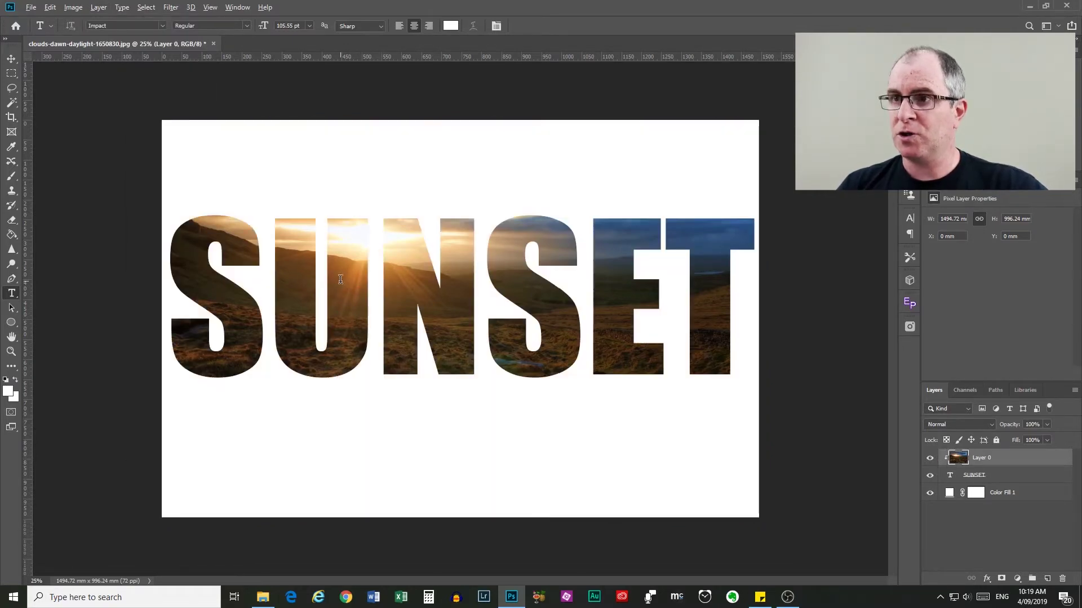